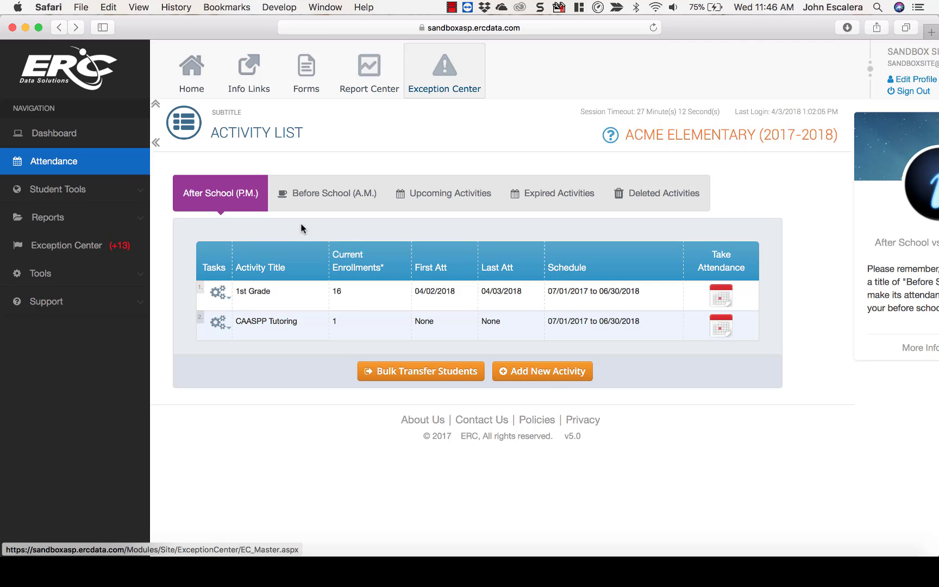
Review the Before School (A.M.), After School (P.M.), Upcoming and Expired activity lists for the site.
left_click(321, 196)
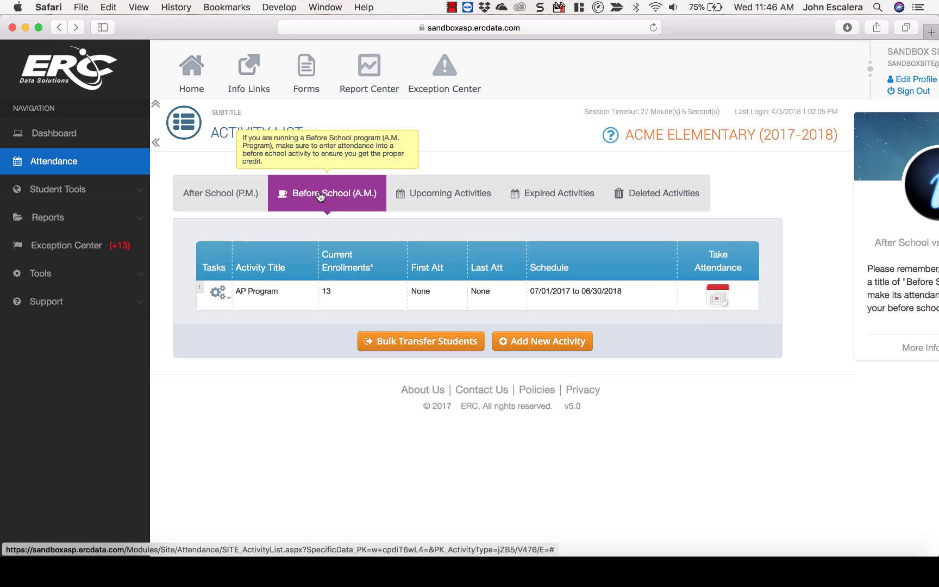
left_click(235, 194)
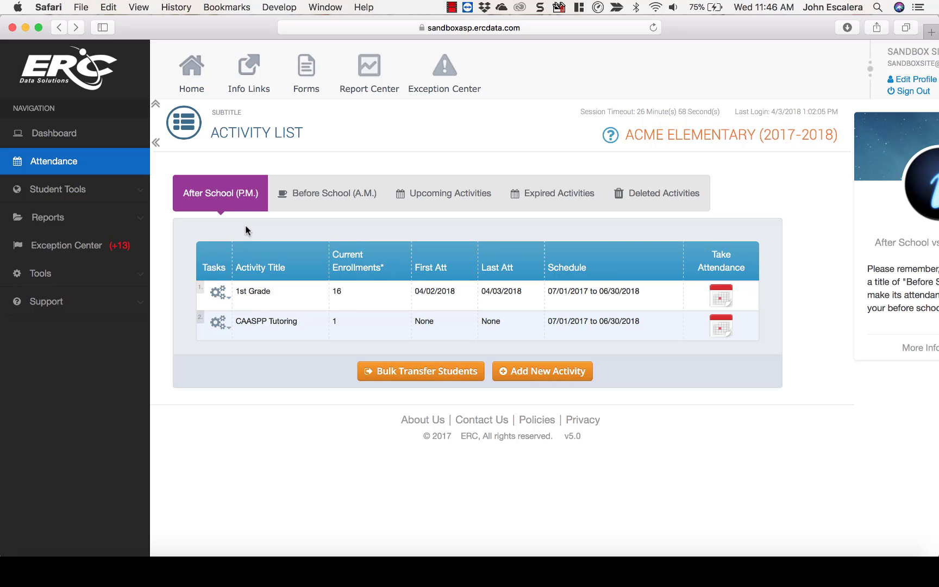
mouse_move(226, 203)
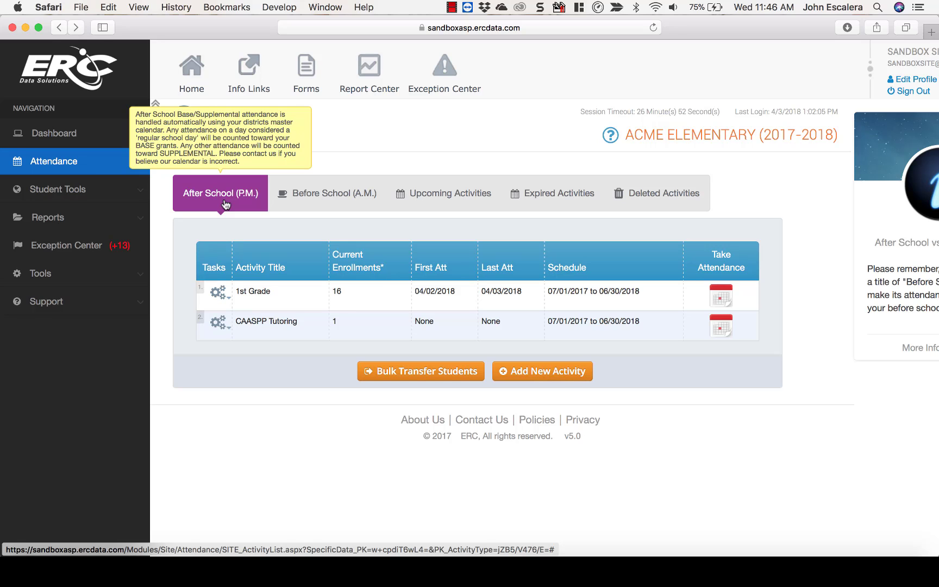
left_click(424, 196)
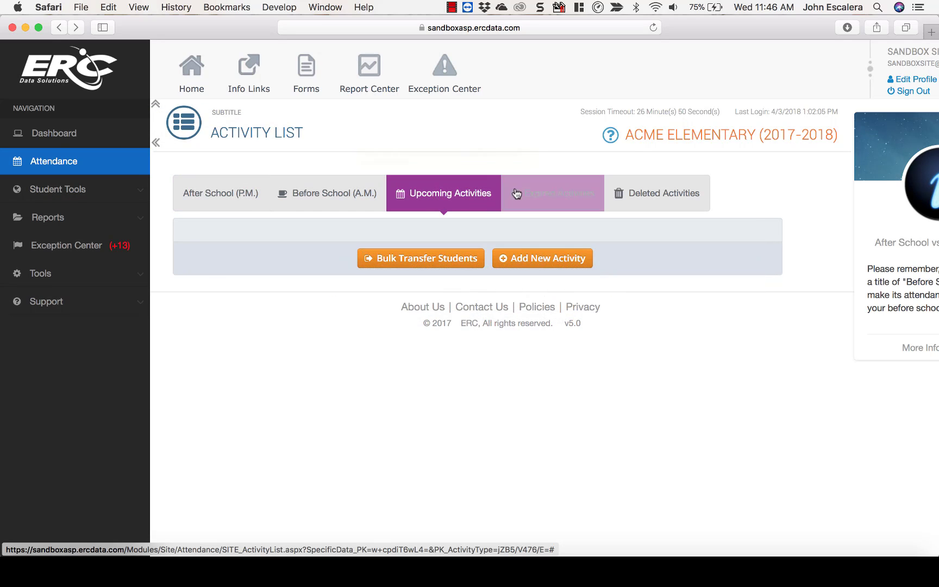
left_click(538, 195)
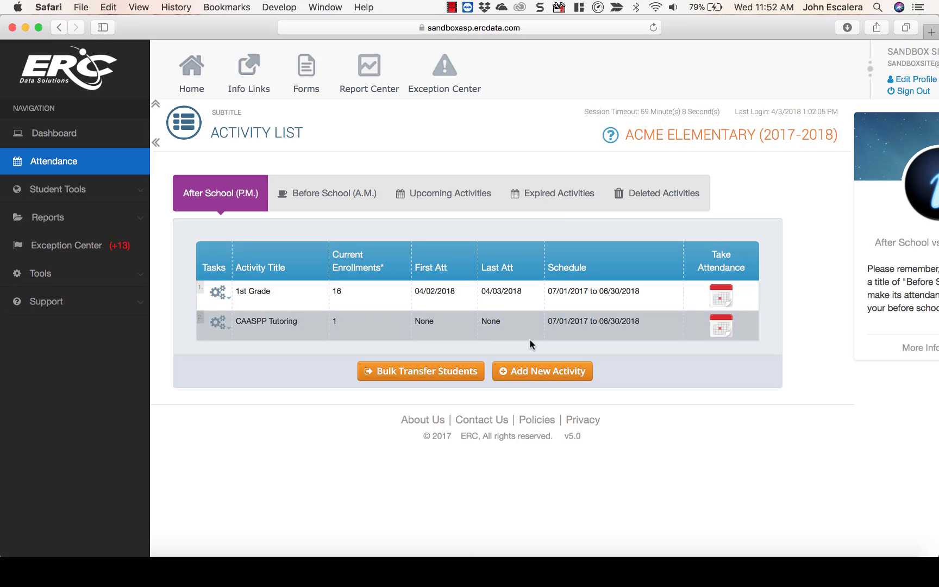
Create and save a new After School (P.M.) activity titled with the owner's first name in possessive form followed by "ERC Activity".
left_click(534, 376)
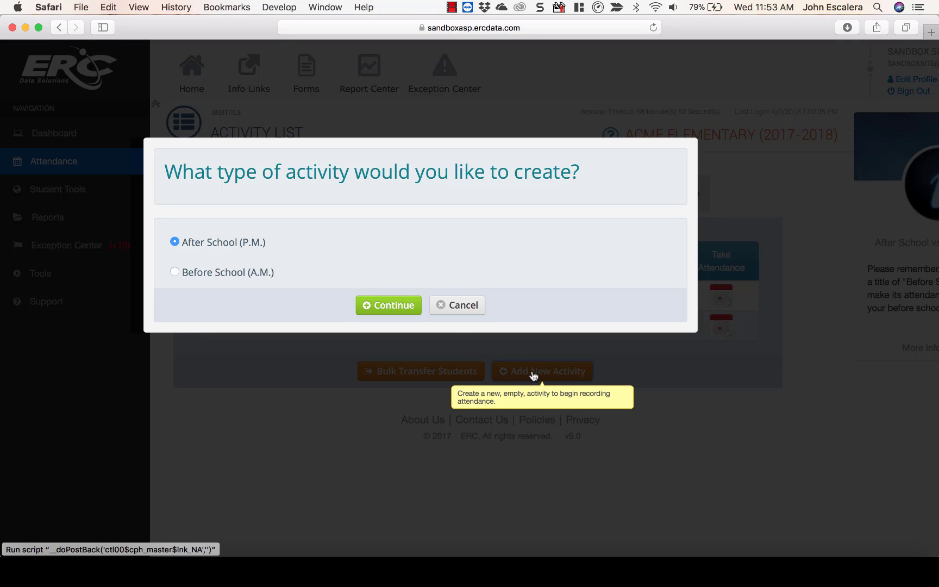
left_click(387, 307)
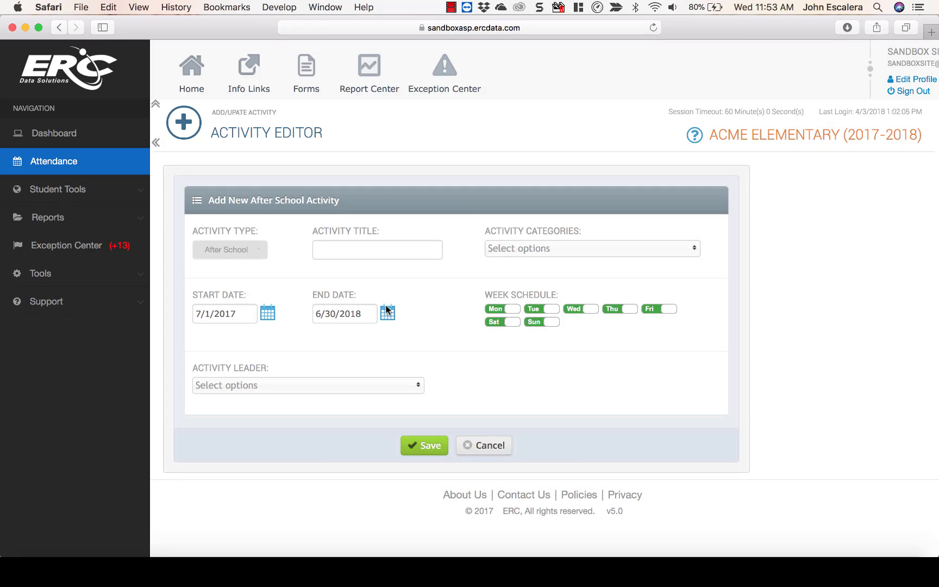
left_click(406, 250)
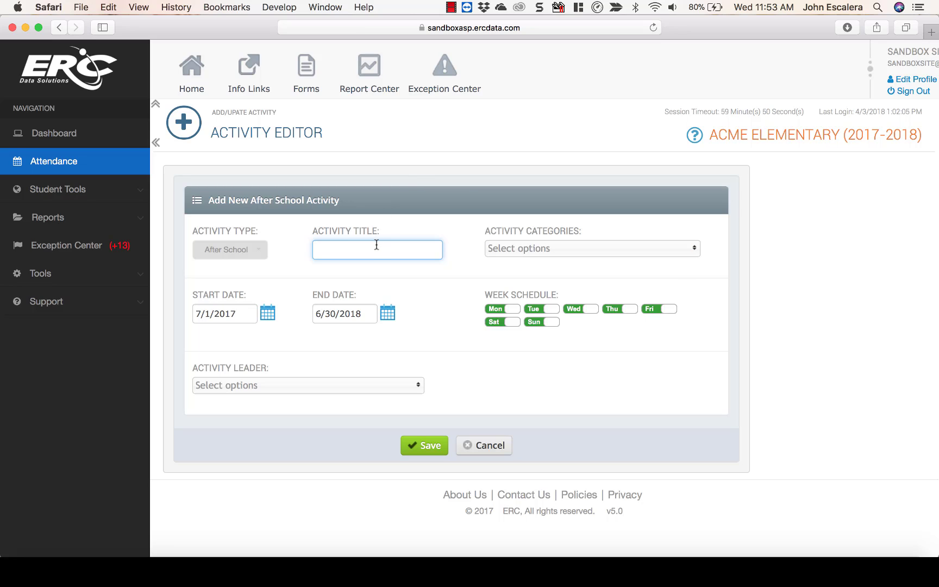
type("John's ERC Activity")
left_click(421, 444)
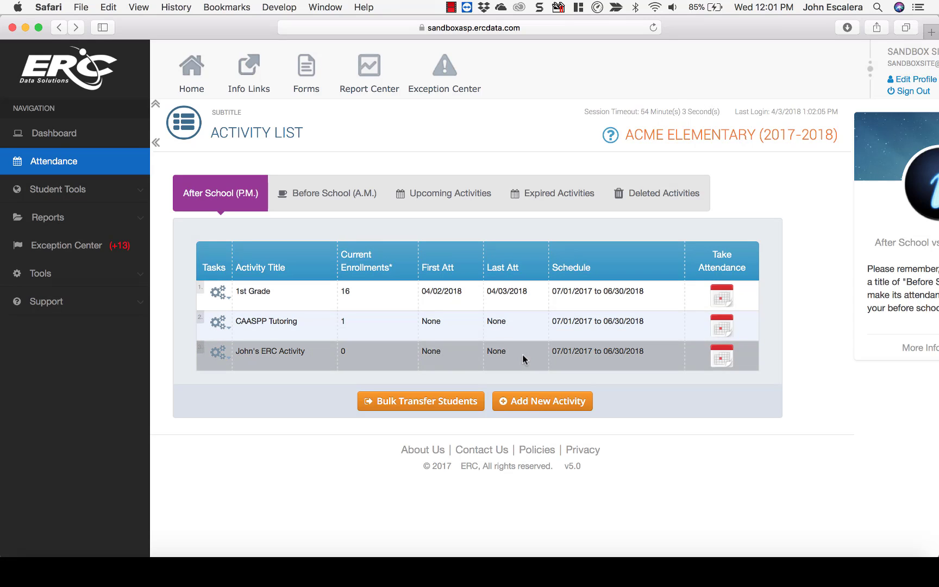
Open the new ERC activity for editing and replace "ERC" with "Test" in its title.
left_click(219, 356)
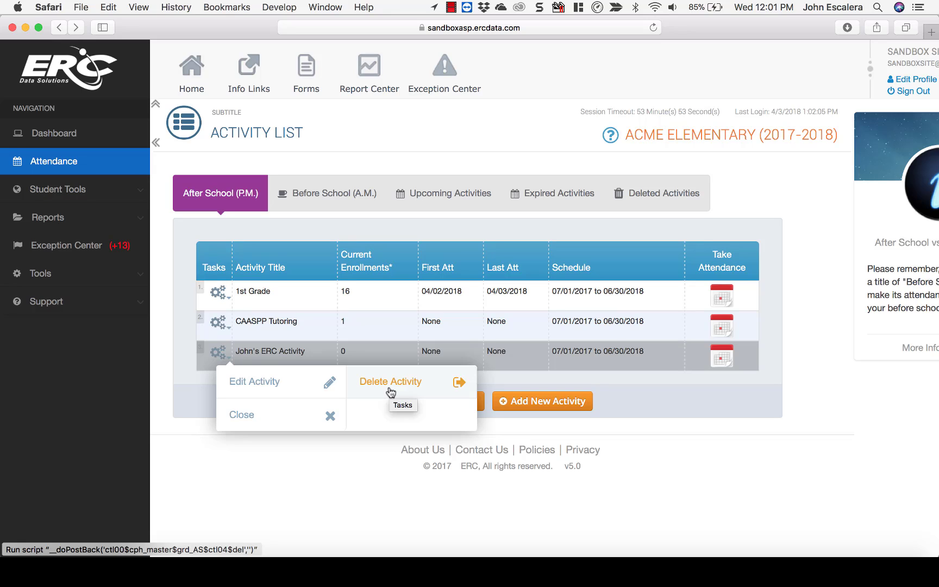
left_click(279, 383)
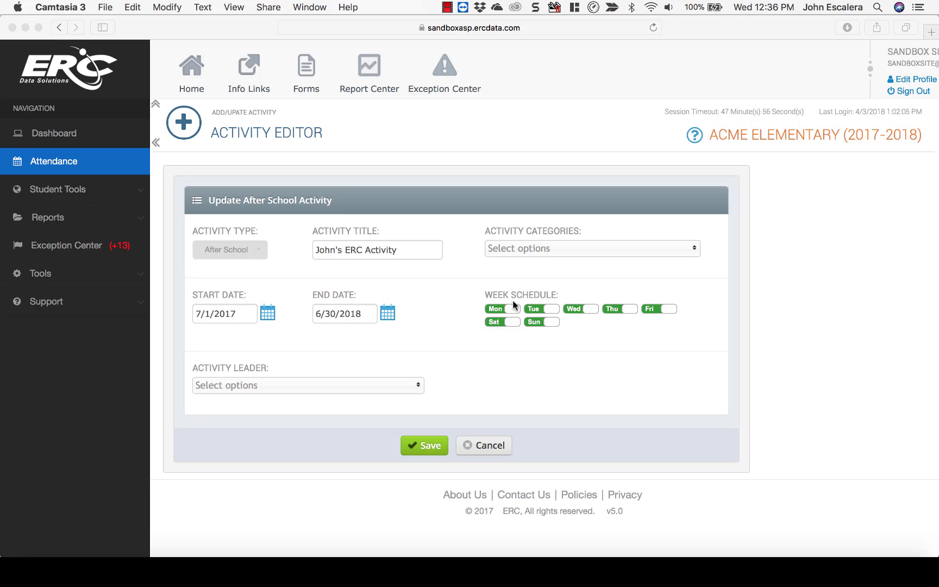
left_click(360, 250)
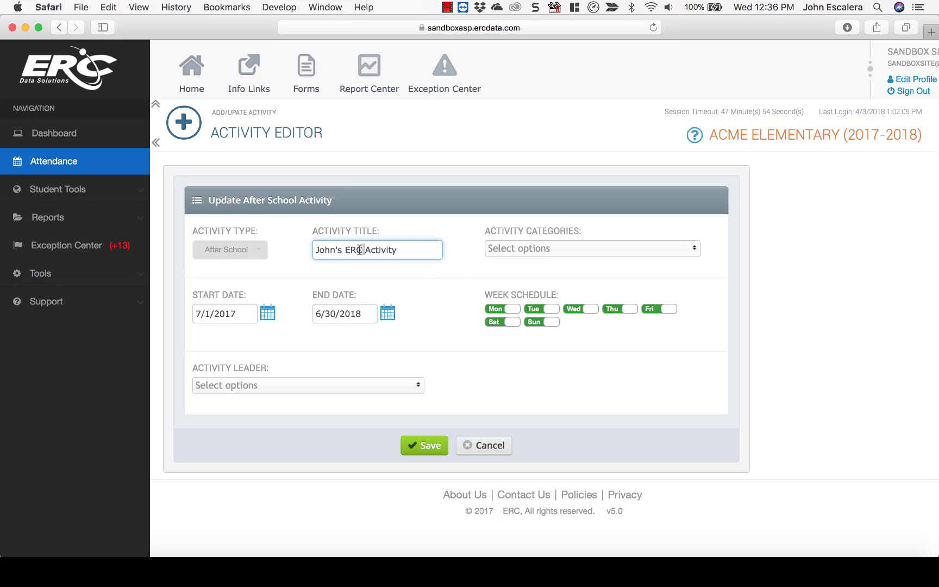
double_click(356, 249)
type("Test")
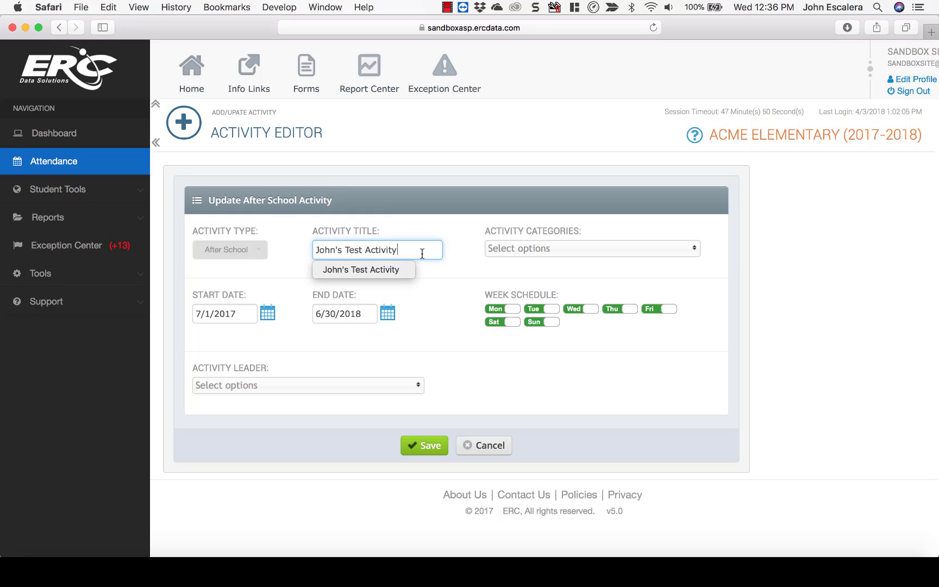
left_click(469, 231)
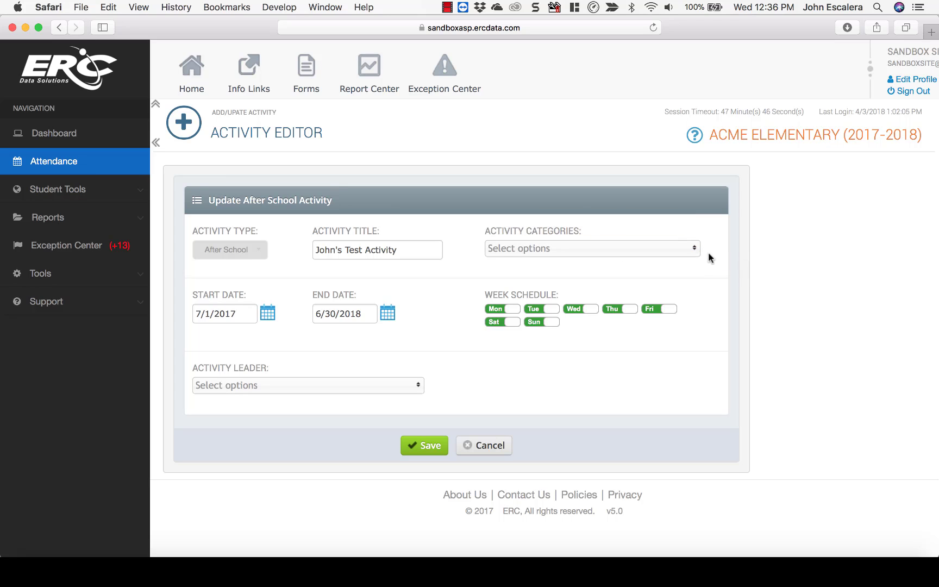
Assign the General categories Academic Assistance, Academic Enrichment, Sports and Physical Fitness, and Recreational Activities to the activity.
left_click(693, 252)
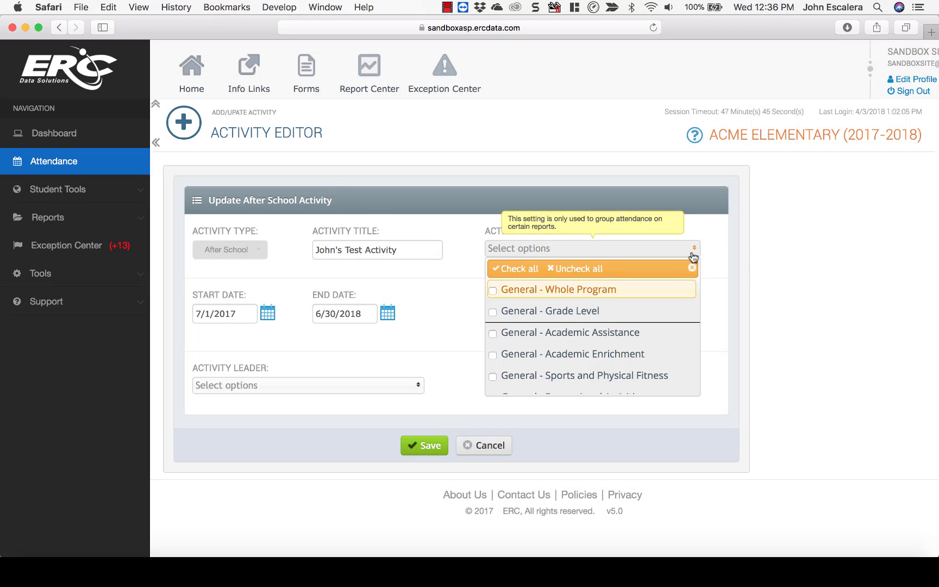
left_click(562, 331)
left_click(560, 354)
left_click(560, 375)
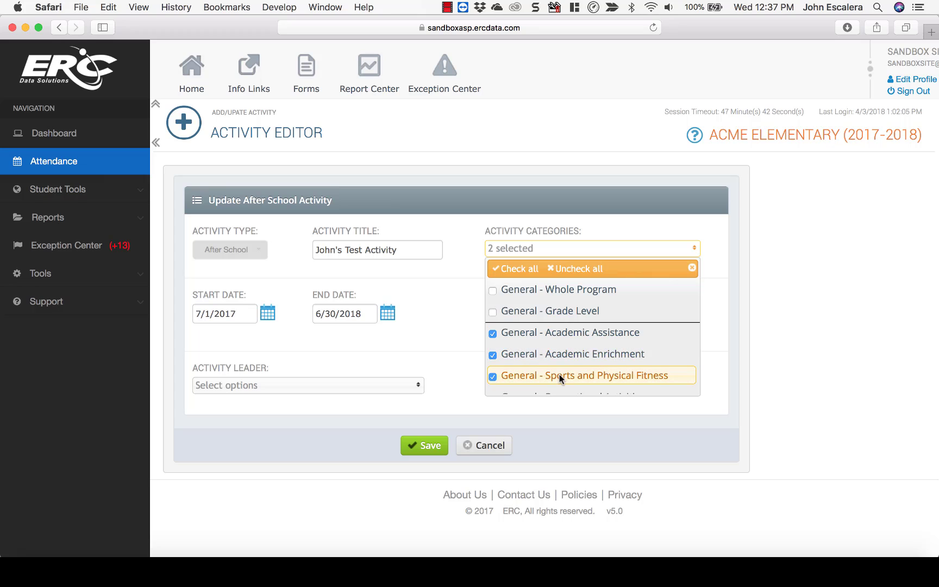
scroll(602, 348, "down", 3)
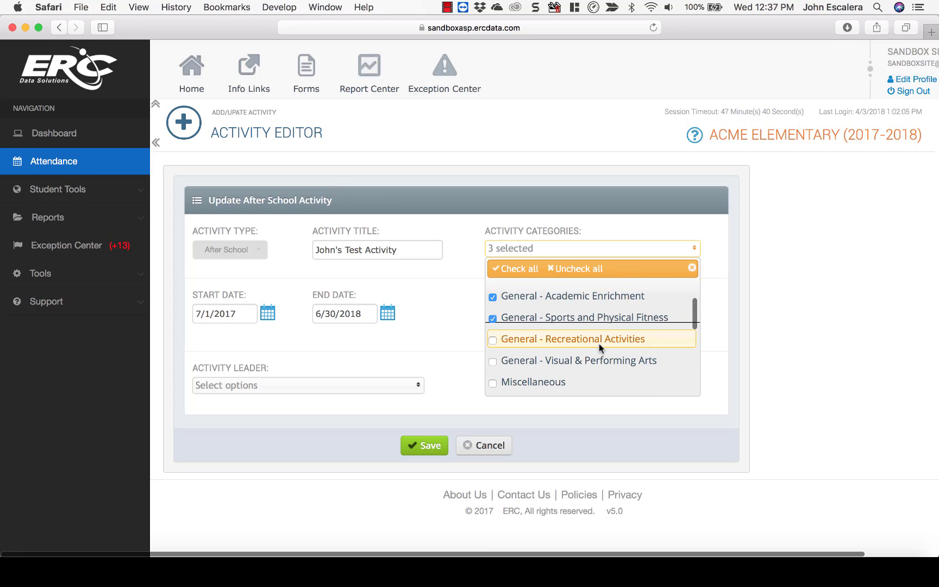
left_click(599, 343)
scroll(599, 343, "up", 3)
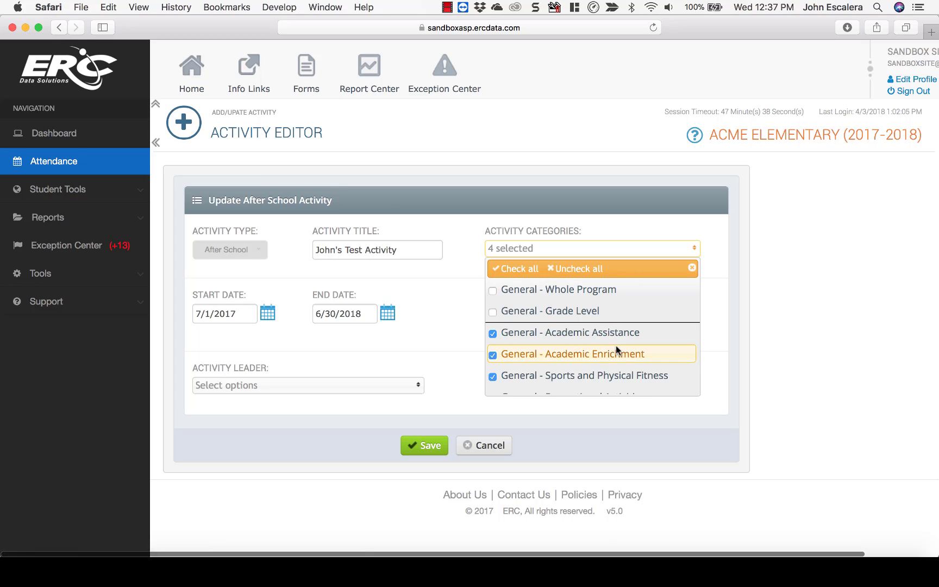
left_click(777, 294)
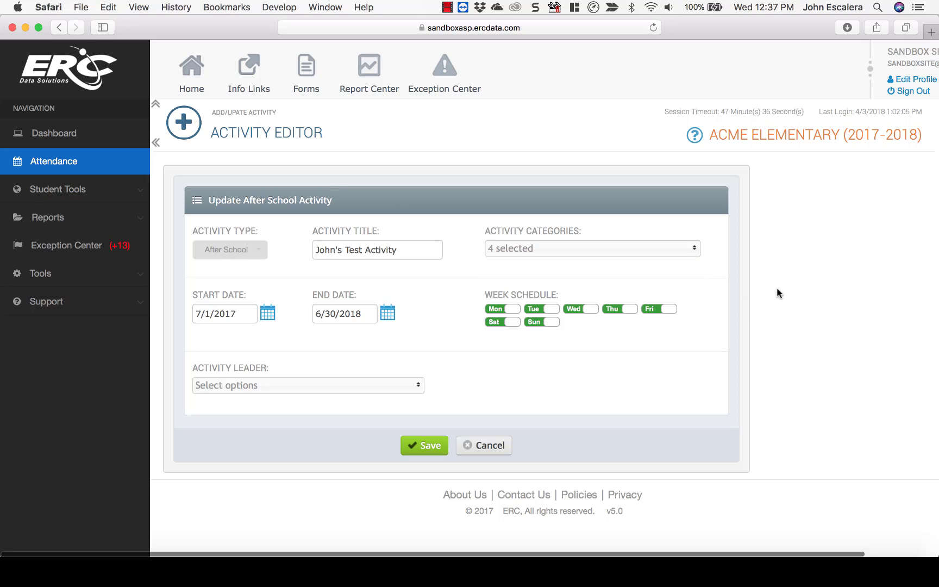
Assign three activity leaders: the Sandbox Multi account plus the third and fourth users in the leader list.
left_click(326, 386)
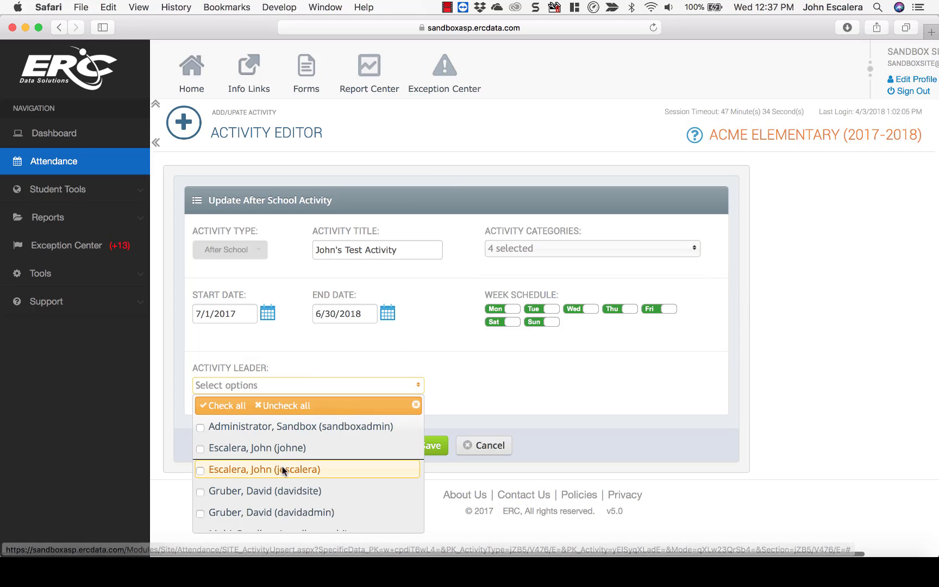
scroll(281, 474, "down", 2)
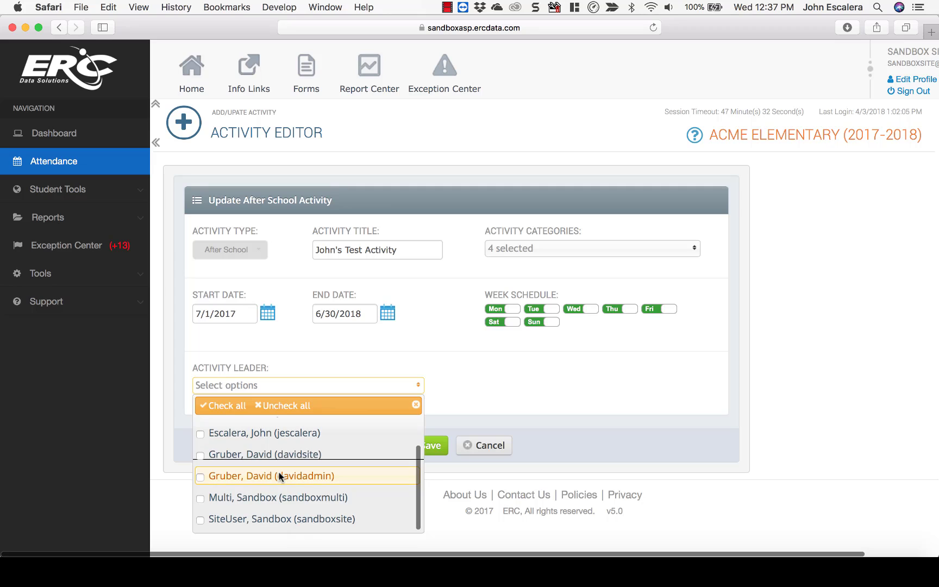
left_click(247, 497)
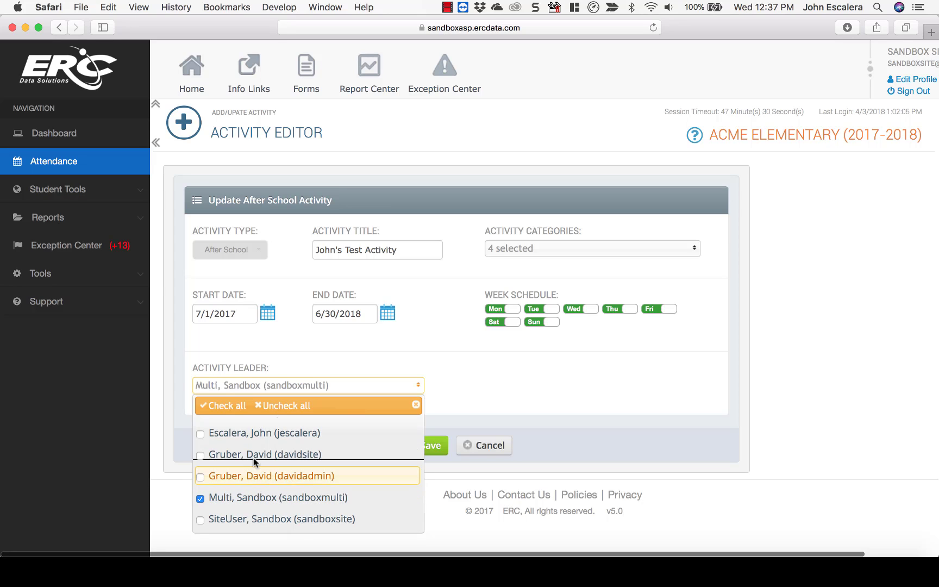
left_click(261, 433)
left_click(262, 453)
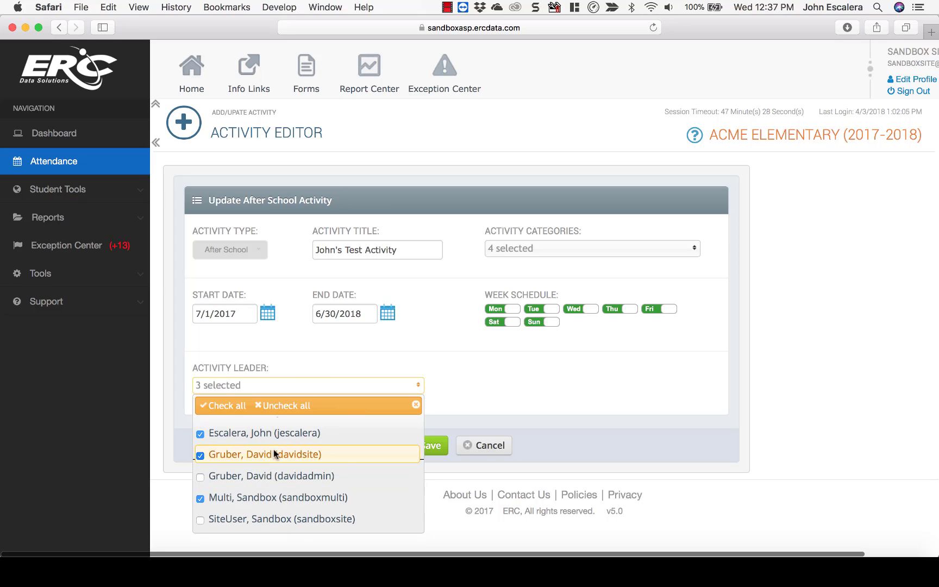
left_click(518, 397)
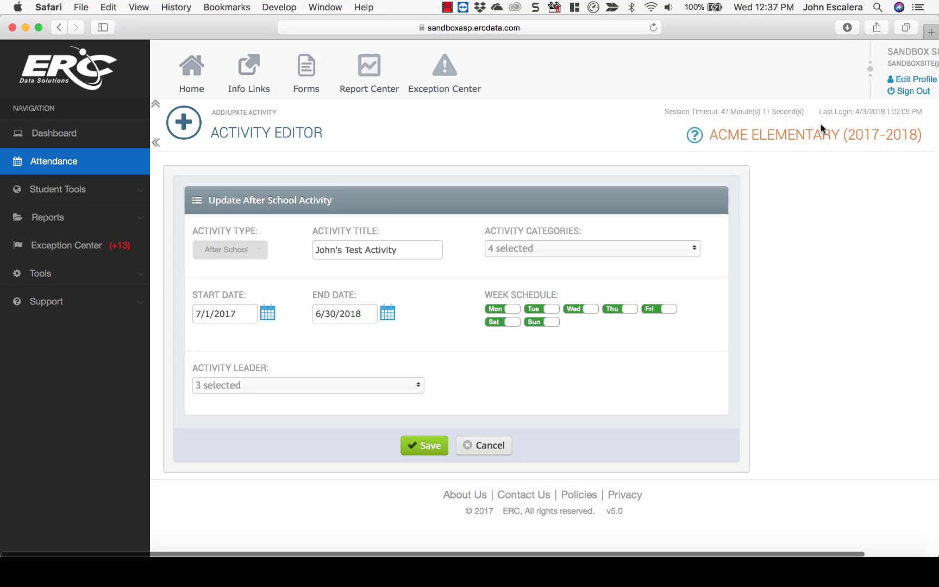
Set the activity's start date to 4/10/2018.
left_click(269, 314)
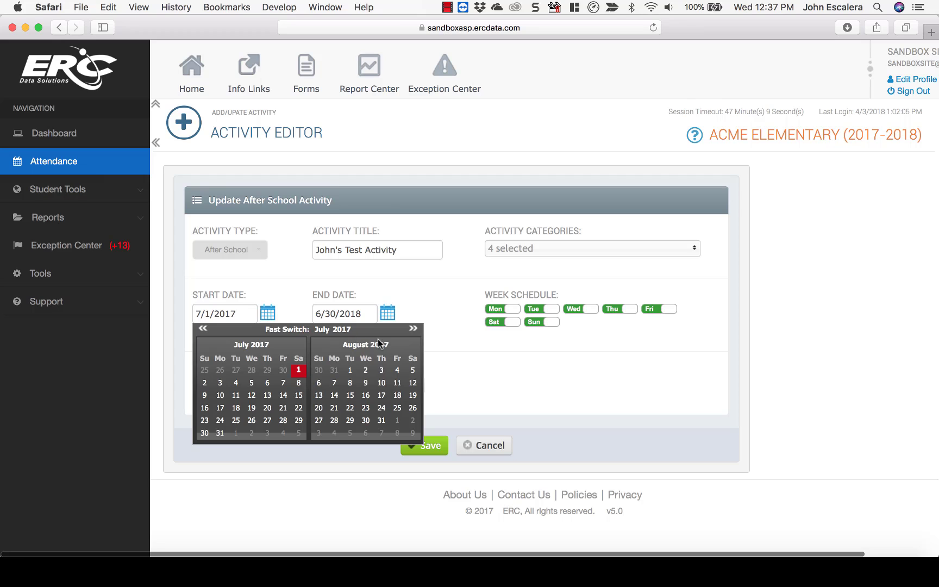
left_click(413, 329)
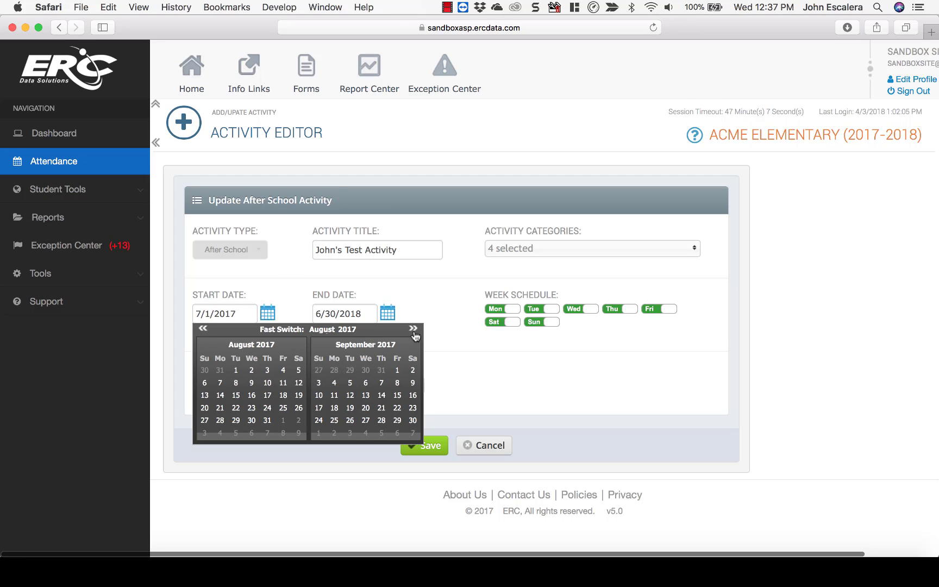
left_click(413, 329)
left_click(413, 330)
left_click(413, 329)
left_click(413, 329)
left_click(413, 330)
left_click(413, 329)
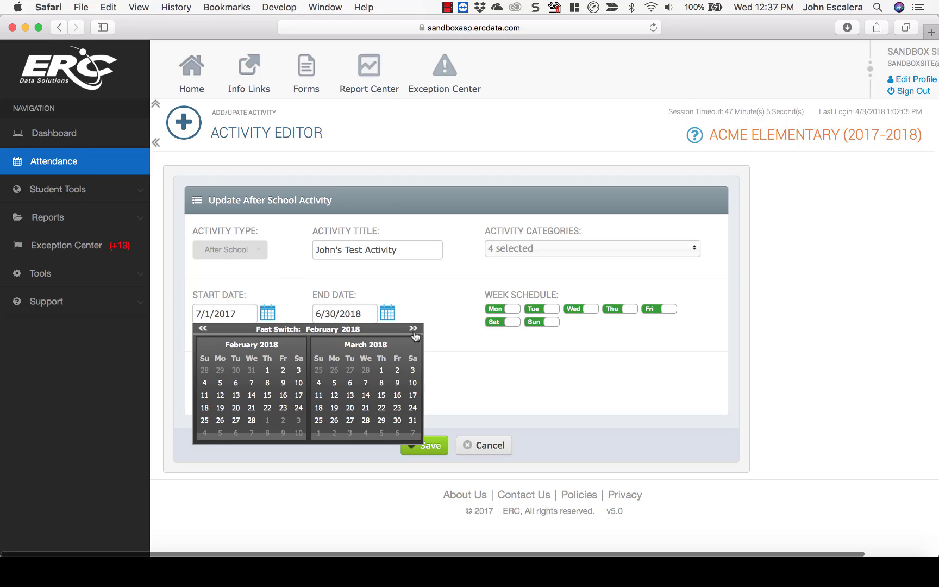
left_click(413, 330)
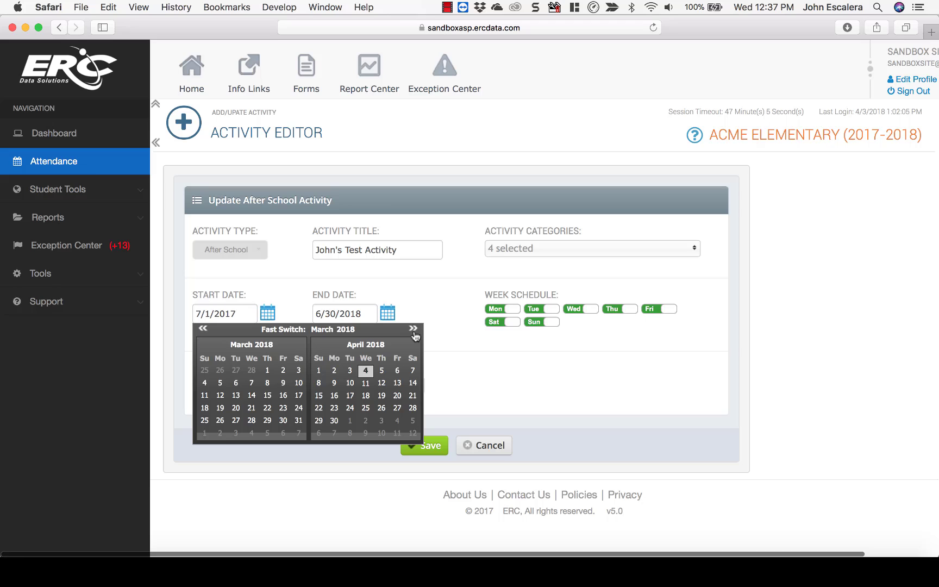
left_click(352, 383)
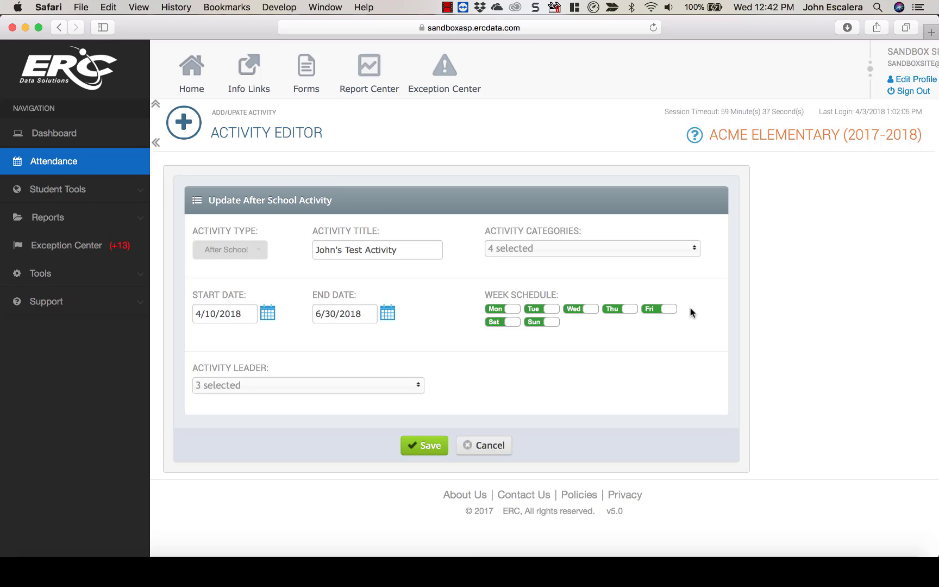
Exclude Saturday and Sunday from the activity's week schedule, leaving Friday included, and save the activity.
left_click(668, 310)
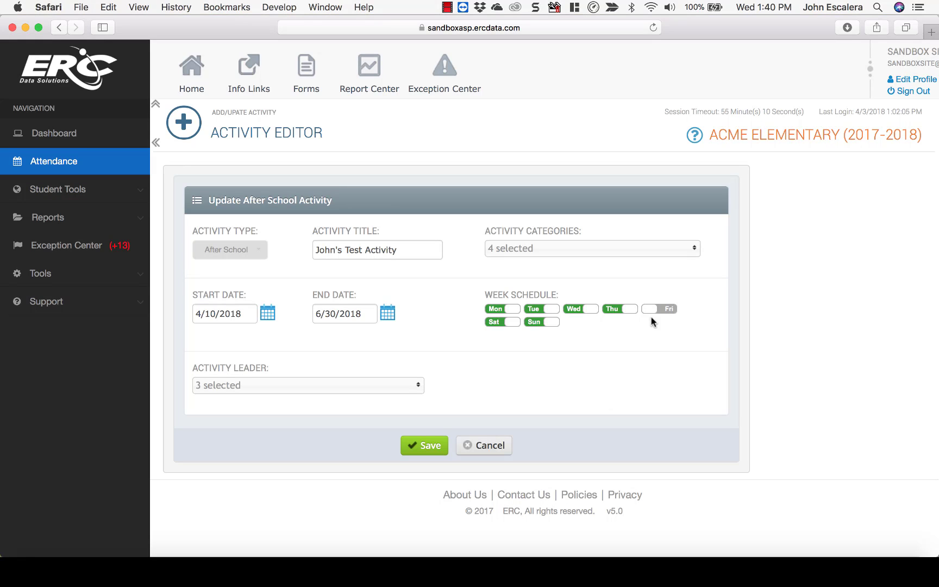
left_click(659, 310)
left_click(505, 322)
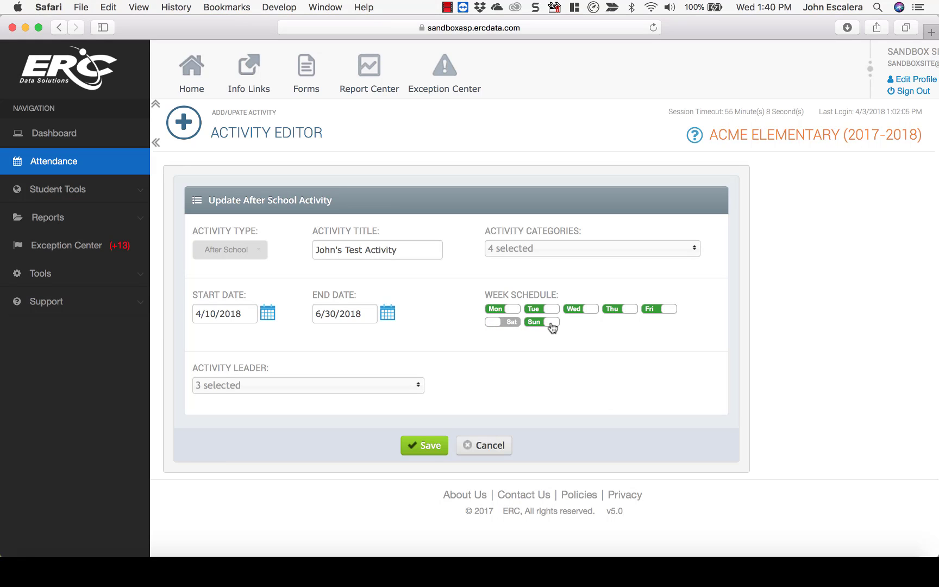
left_click(551, 324)
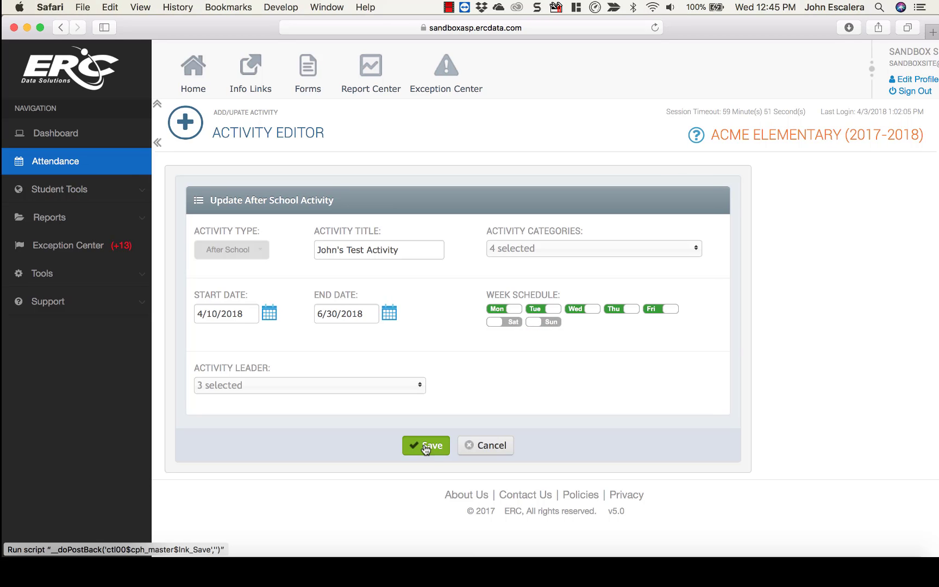
left_click(425, 446)
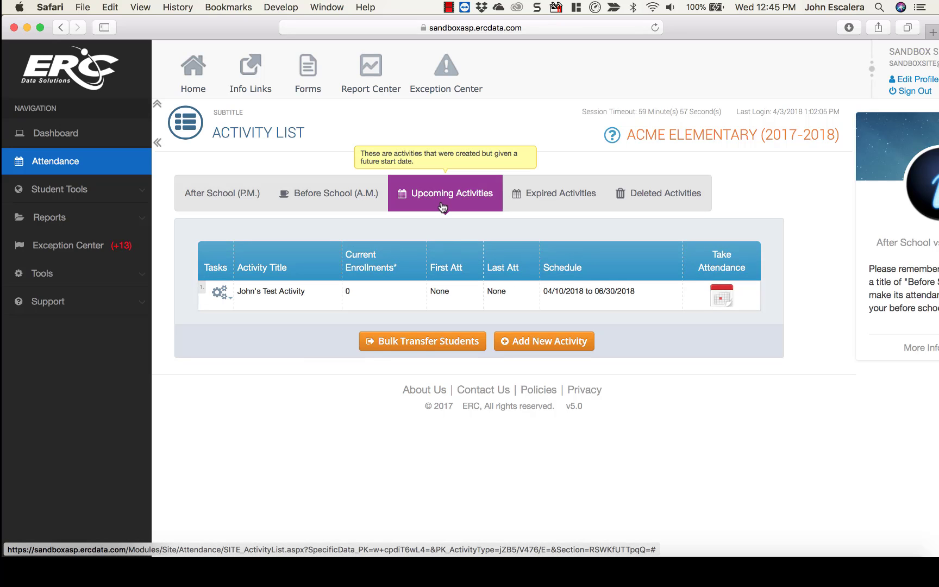
Check the After School (P.M.) and Upcoming Activities lists to see where the edited activity is placed.
left_click(237, 199)
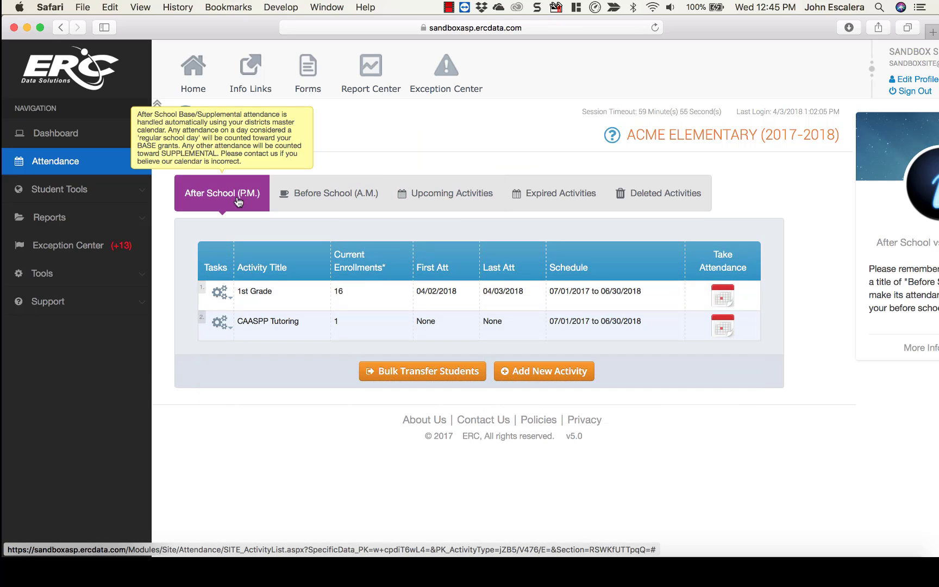
left_click(423, 197)
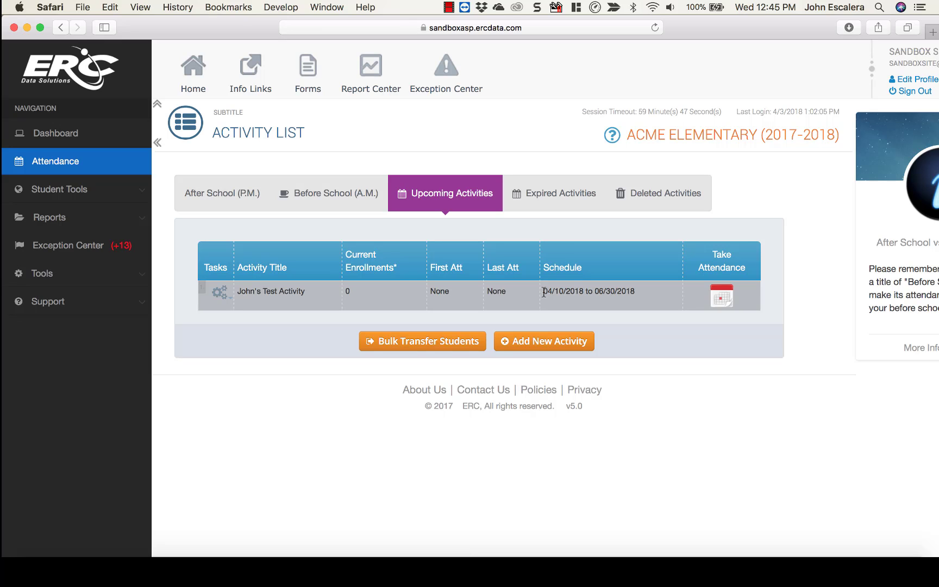
Review the upcoming activity's schedule start and end dates, and check the After School (P.M.) and Expired Activities lists.
left_click_drag(543, 293, 583, 292)
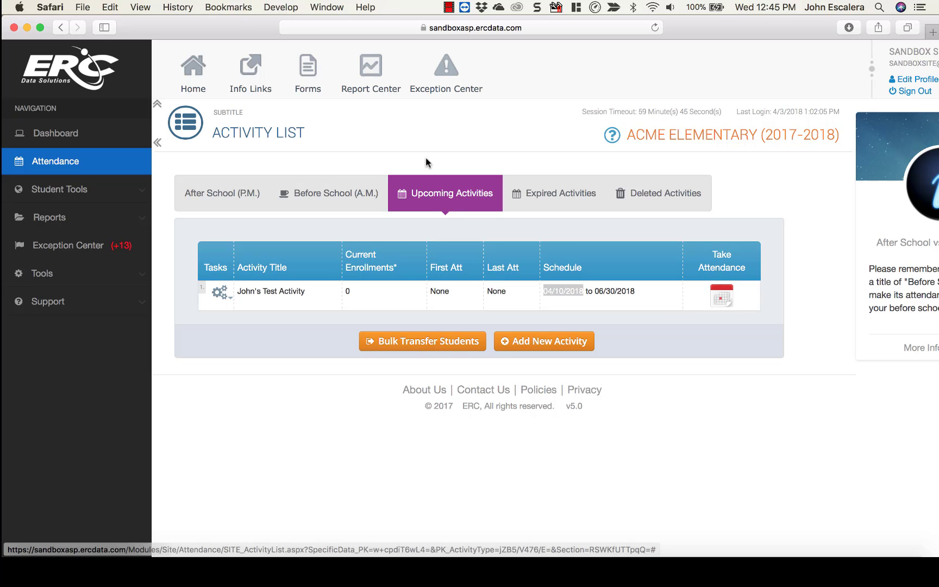
mouse_move(431, 191)
left_click(229, 194)
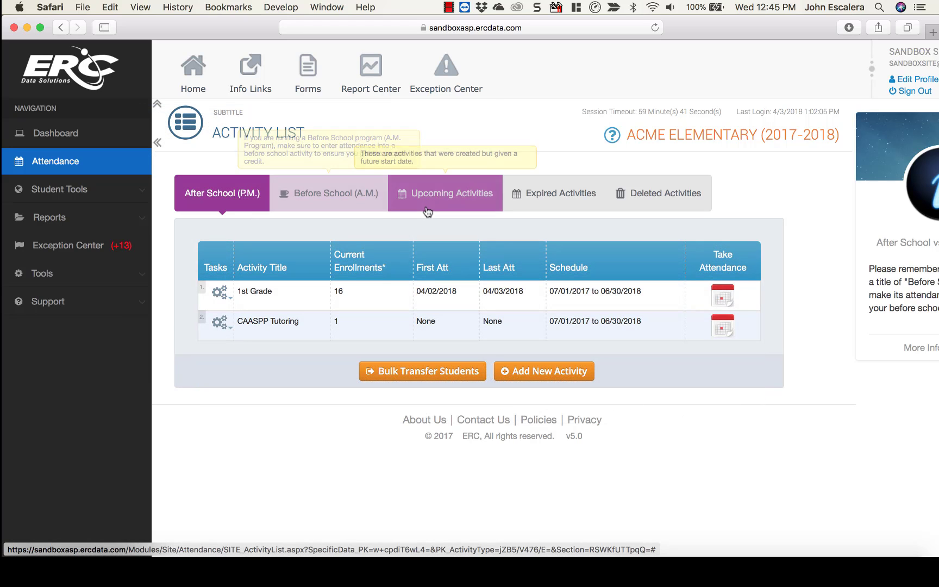
left_click(446, 193)
left_click_drag(597, 291, 636, 293)
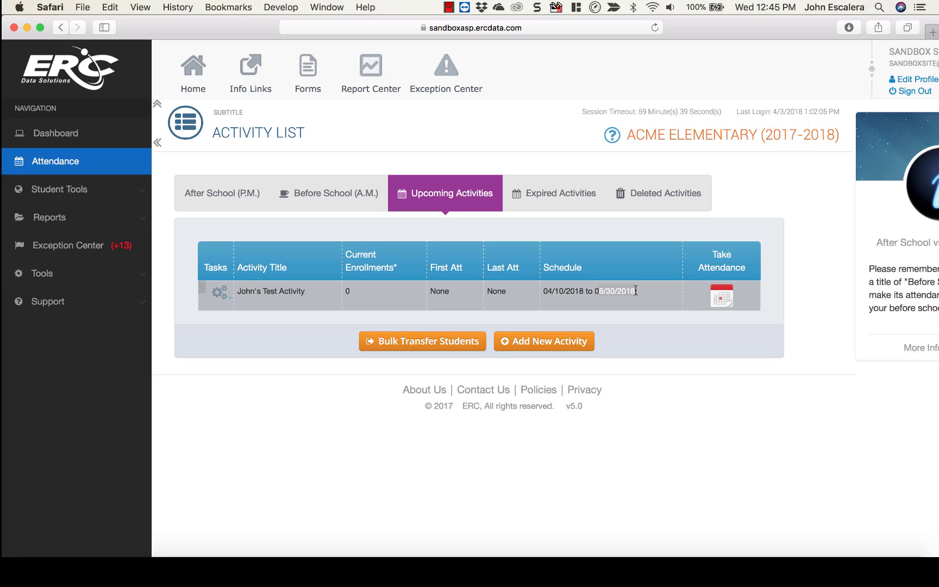
left_click(553, 202)
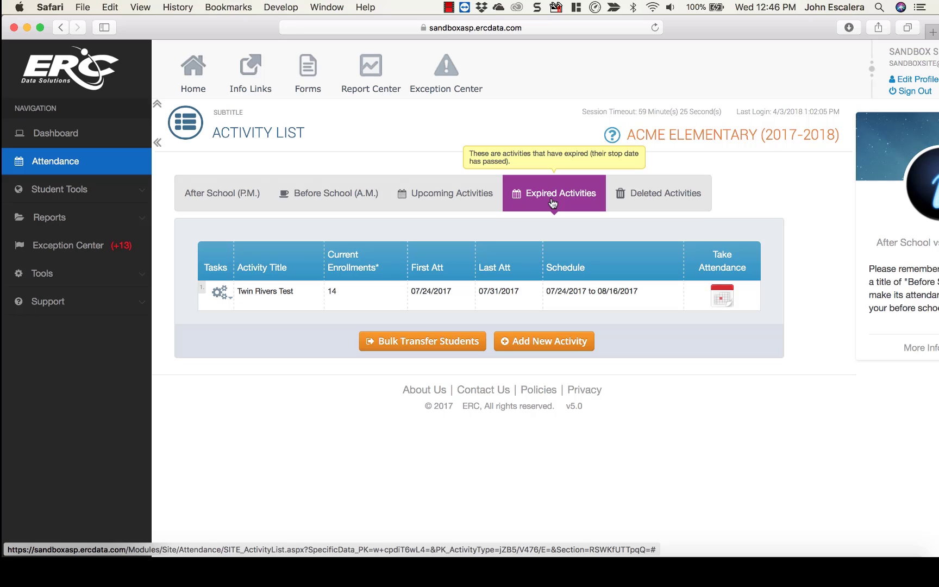
Delete the 1st Grade activity from the After School (P.M.) list.
left_click(214, 195)
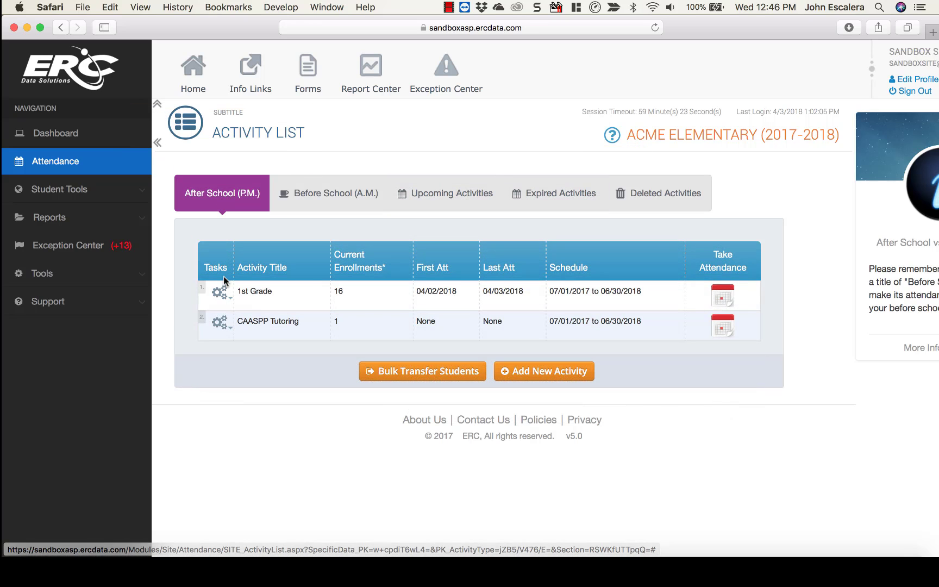
left_click(220, 299)
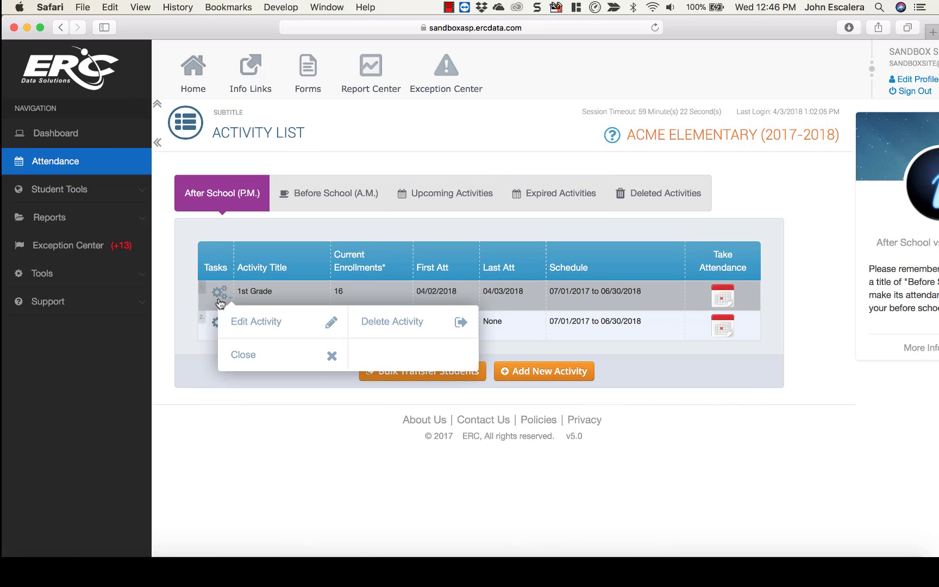
left_click(375, 325)
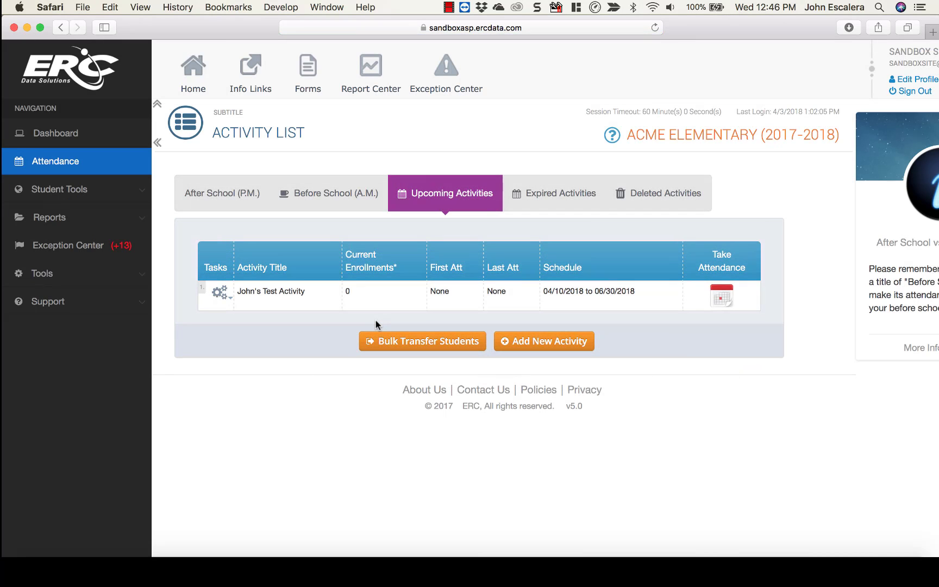
Restore the 1st Grade activity from the deleted activities and check for it in the After School (P.M.) list.
left_click(624, 202)
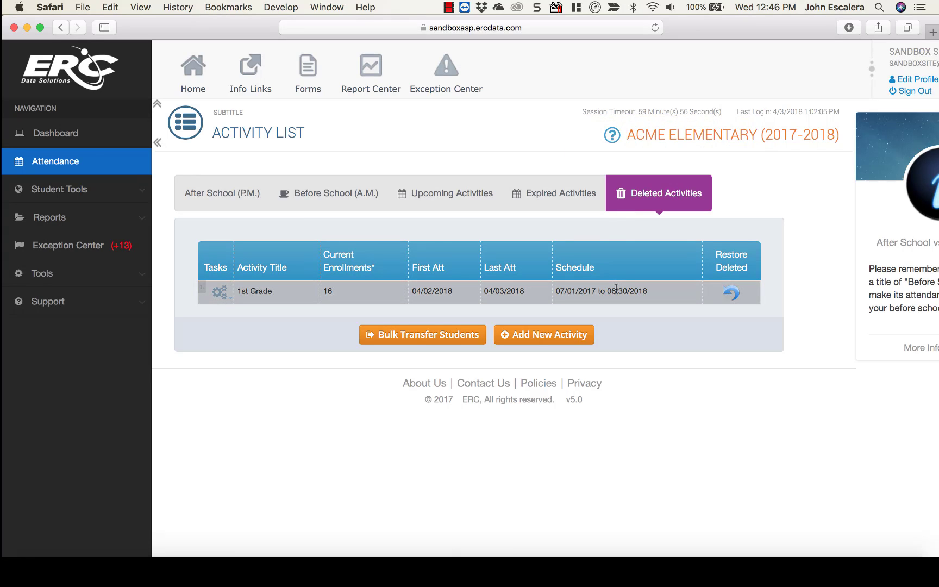
left_click(735, 293)
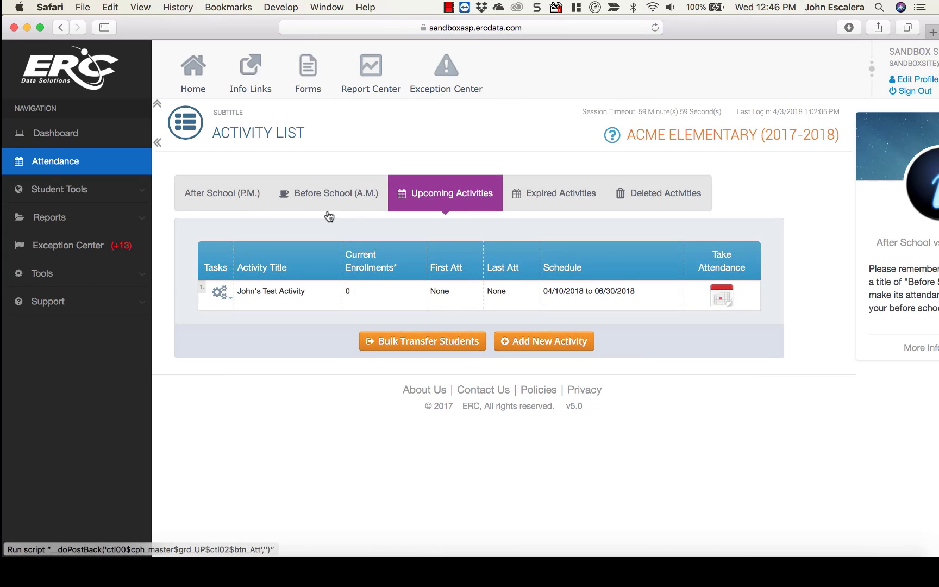
left_click(243, 195)
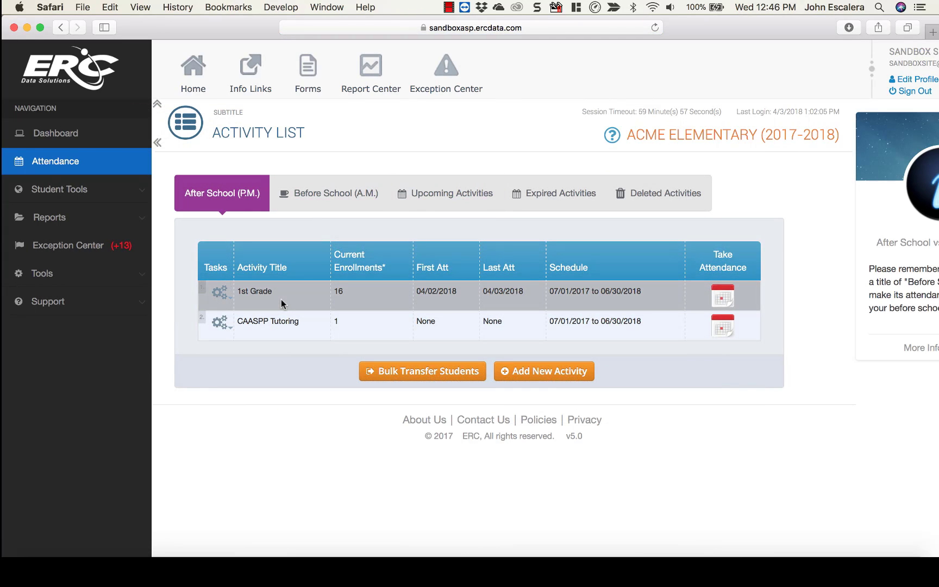